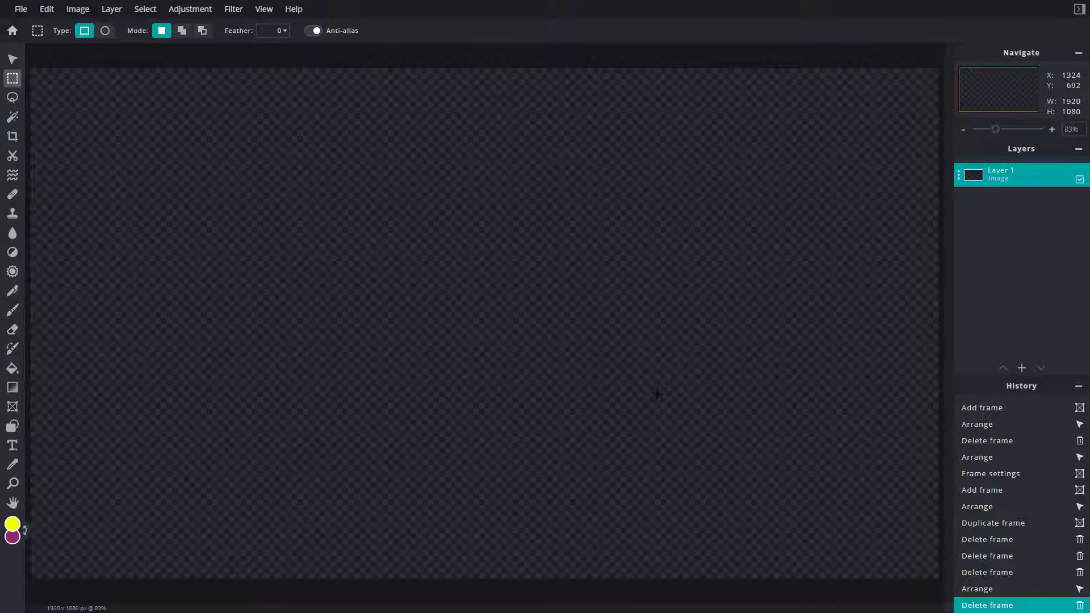
- Add a new empty frame layer, Frame 7, to the canvas with the Frame tool
{"action": "left_click", "coordinate": [14, 408]}
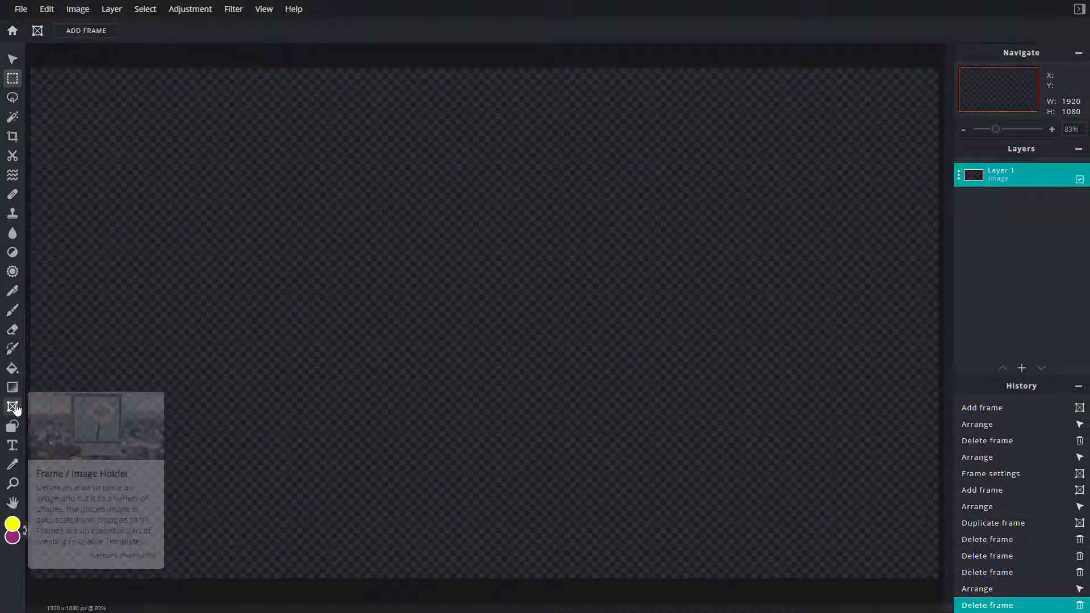
{"action": "left_click", "coordinate": [326, 187]}
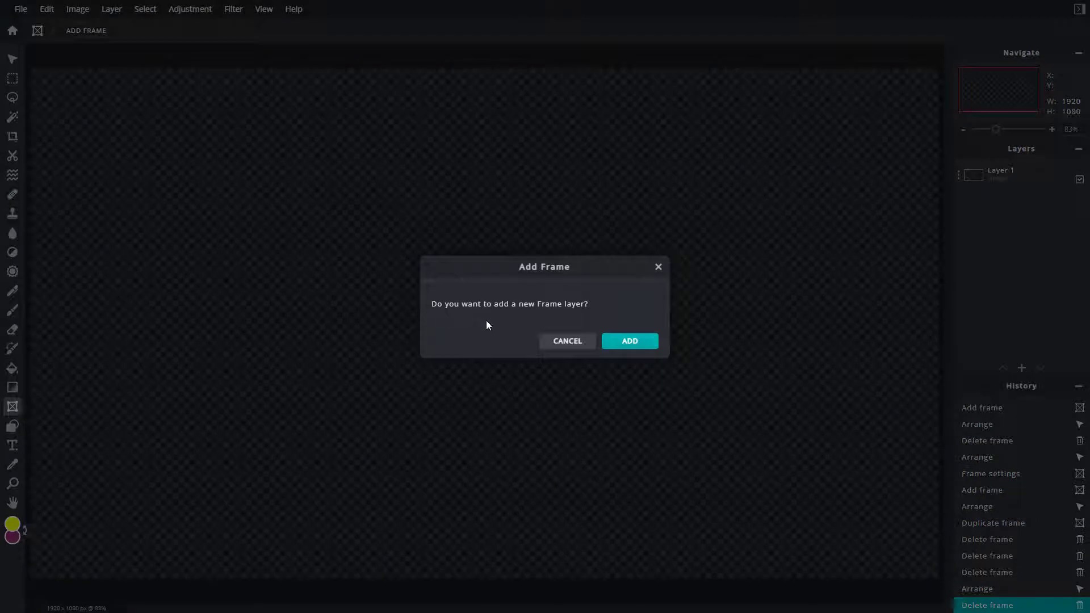
{"action": "left_click", "coordinate": [622, 342]}
- Shrink the new frame and move it toward the left-centre of the canvas
{"action": "left_click_drag", "start_coordinate": [541, 433], "coordinate": [533, 331]}
{"action": "left_click_drag", "start_coordinate": [697, 96], "coordinate": [531, 251]}
{"action": "left_click_drag", "start_coordinate": [458, 338], "coordinate": [509, 248]}
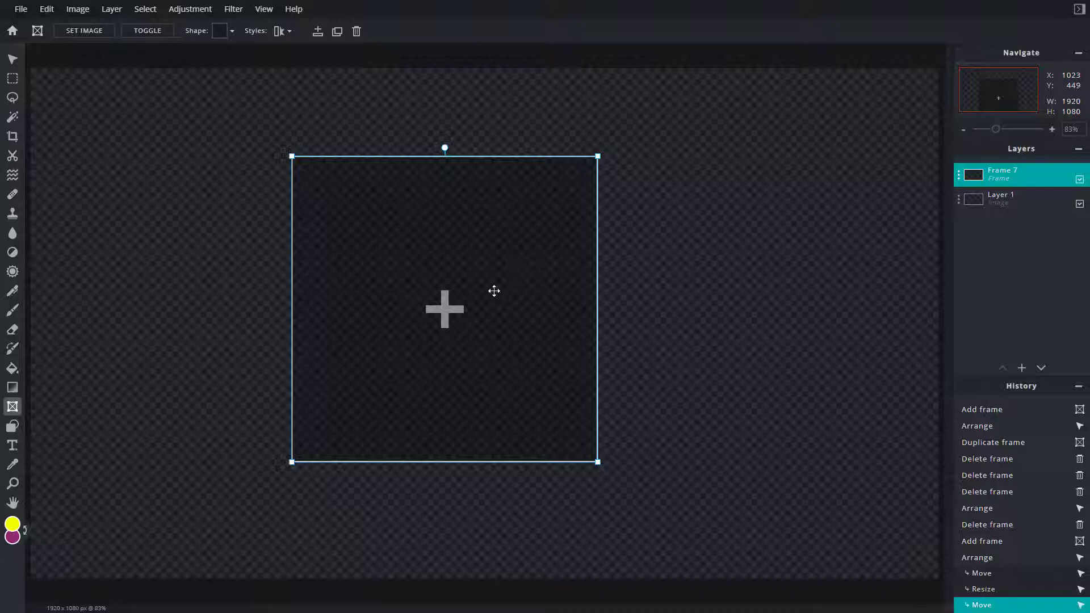
- Load the woman's portrait JPG into Frame 7
{"action": "left_click", "coordinate": [80, 34]}
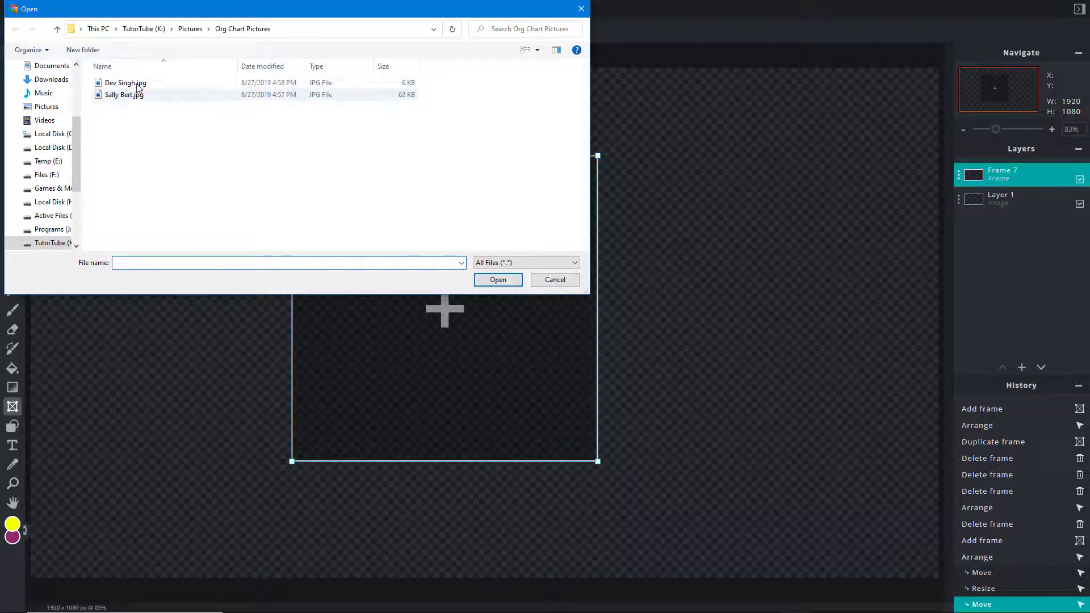
{"action": "left_click_drag", "start_coordinate": [203, 18], "coordinate": [236, 51]}
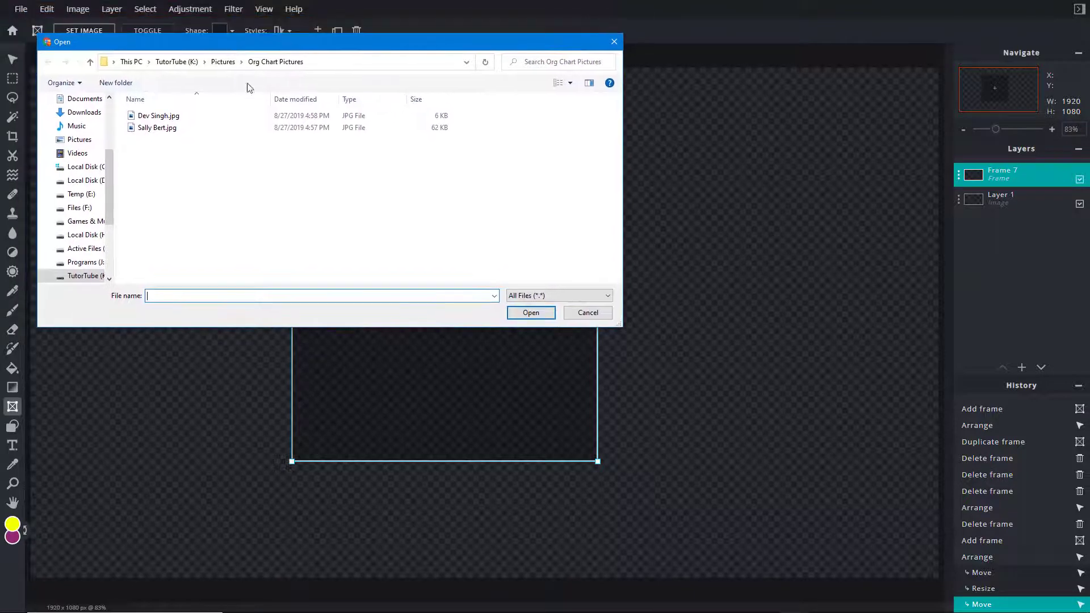
{"action": "left_click", "coordinate": [151, 128]}
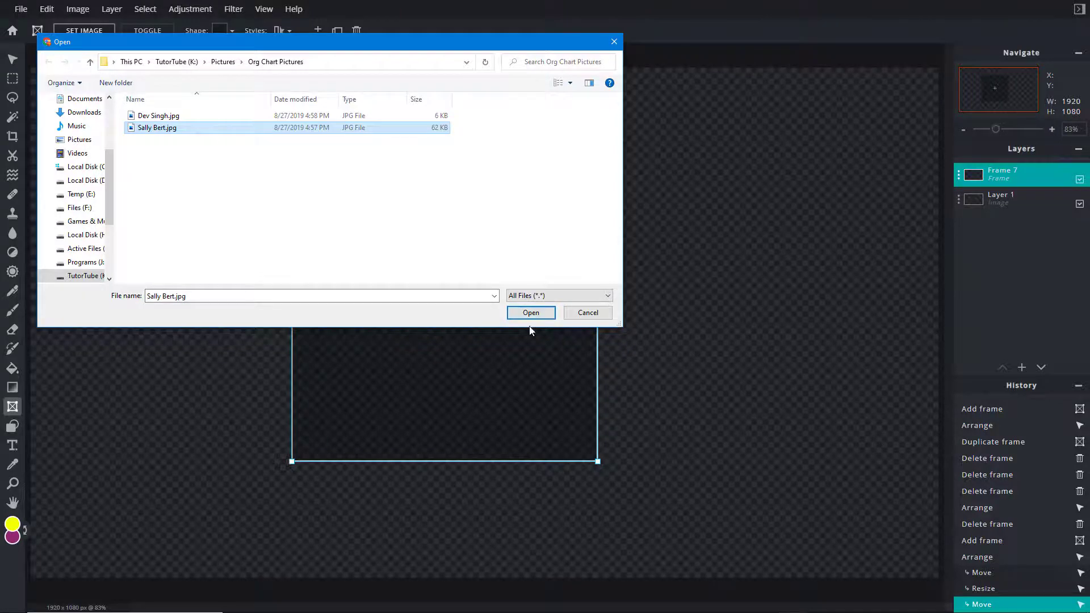
{"action": "left_click", "coordinate": [514, 311]}
- Shrink the portrait frame from its corner and shift it up and left
{"action": "left_click_drag", "start_coordinate": [477, 261], "coordinate": [477, 275]}
{"action": "left_click_drag", "start_coordinate": [561, 180], "coordinate": [484, 185]}
{"action": "left_click_drag", "start_coordinate": [255, 150], "coordinate": [291, 187]}
{"action": "left_click_drag", "start_coordinate": [423, 175], "coordinate": [428, 152]}
{"action": "left_click_drag", "start_coordinate": [441, 234], "coordinate": [380, 185]}
- Rescale and slide the photo inside the frame until it fills the square
{"action": "left_click", "coordinate": [153, 32]}
{"action": "left_click_drag", "start_coordinate": [163, 135], "coordinate": [161, 179]}
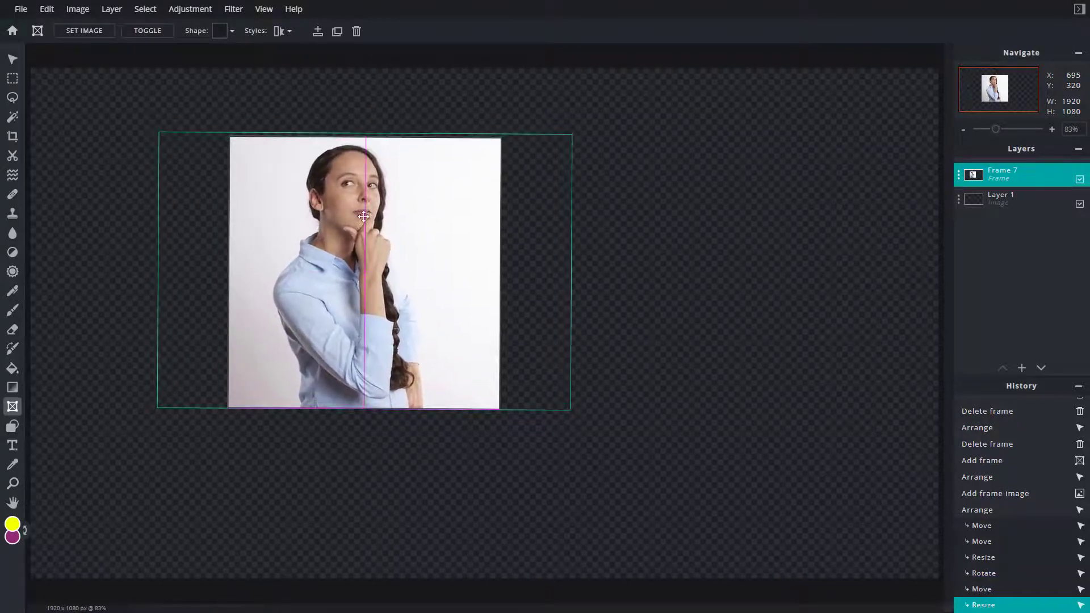
{"action": "left_click_drag", "start_coordinate": [367, 223], "coordinate": [421, 210]}
{"action": "left_click_drag", "start_coordinate": [630, 401], "coordinate": [525, 404]}
{"action": "left_click_drag", "start_coordinate": [429, 203], "coordinate": [403, 206]}
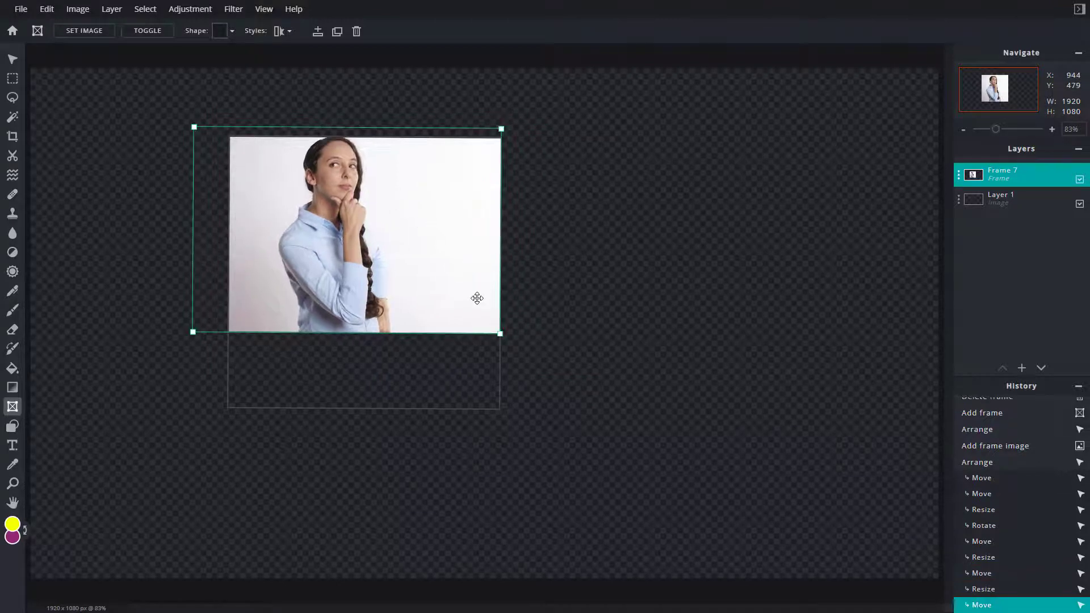
{"action": "left_click_drag", "start_coordinate": [502, 333], "coordinate": [651, 435]}
{"action": "left_click_drag", "start_coordinate": [479, 318], "coordinate": [408, 322]}
{"action": "left_click", "coordinate": [697, 195]}
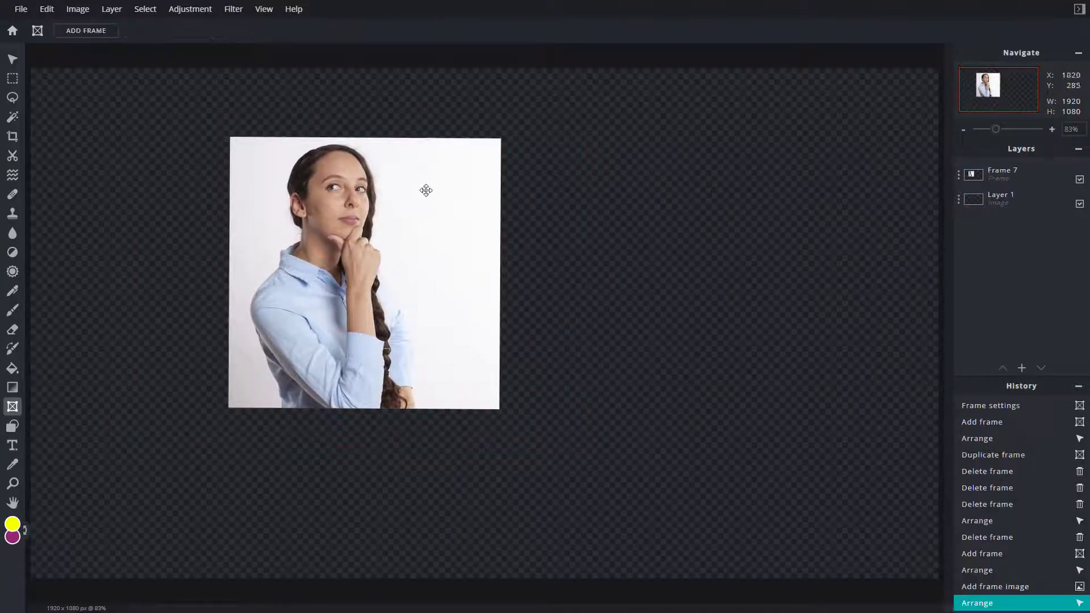
- Change the portrait frame's shape to the cushion-like bracket shape after trying several others
{"action": "left_click", "coordinate": [313, 182]}
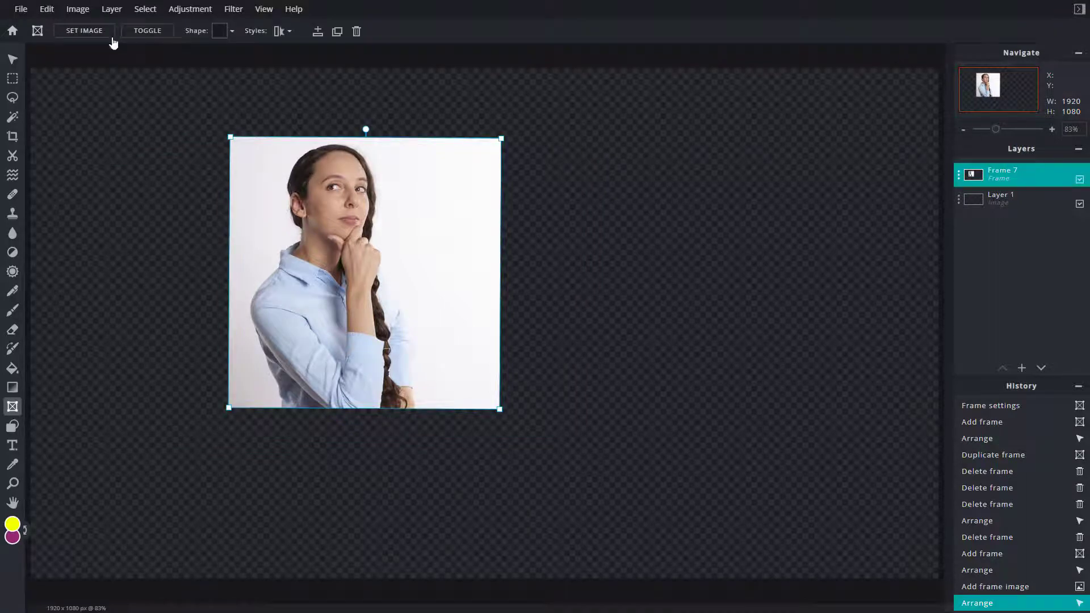
{"action": "left_click", "coordinate": [231, 31]}
{"action": "left_click", "coordinate": [269, 141]}
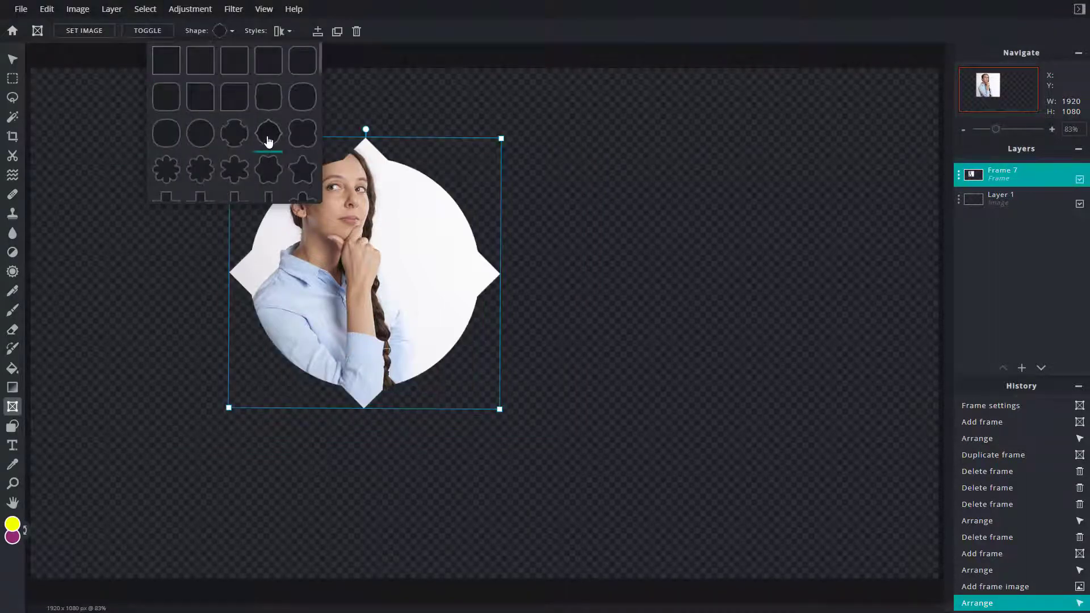
{"action": "left_click", "coordinate": [304, 143]}
{"action": "left_click", "coordinate": [304, 175]}
{"action": "scroll", "coordinate": [303, 174], "scroll_direction": "down", "scroll_amount": 3}
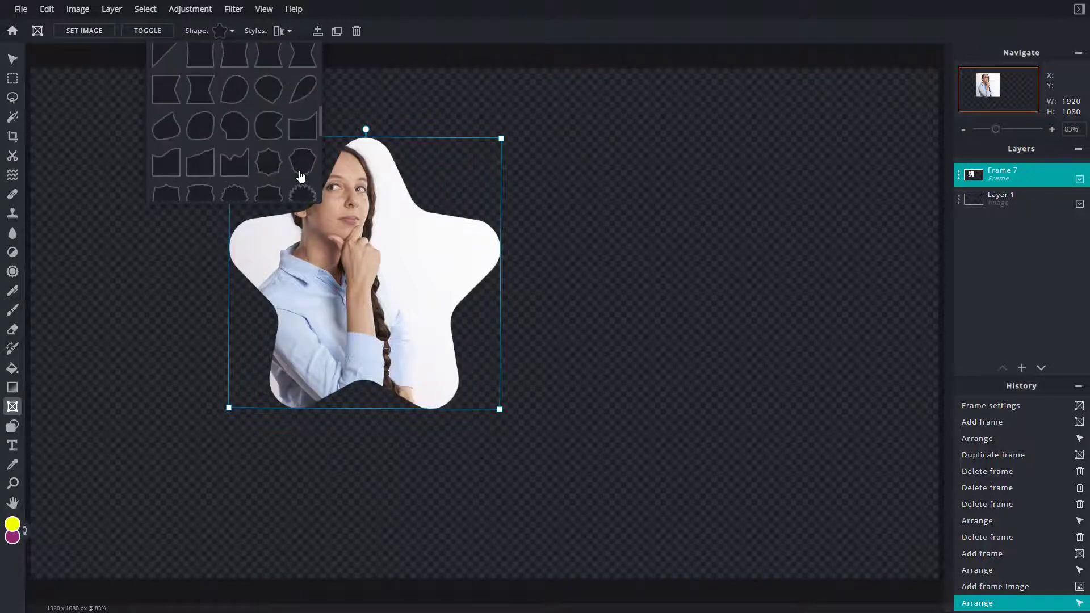
{"action": "left_click", "coordinate": [310, 193]}
{"action": "scroll", "coordinate": [236, 180], "scroll_direction": "down", "scroll_amount": 2}
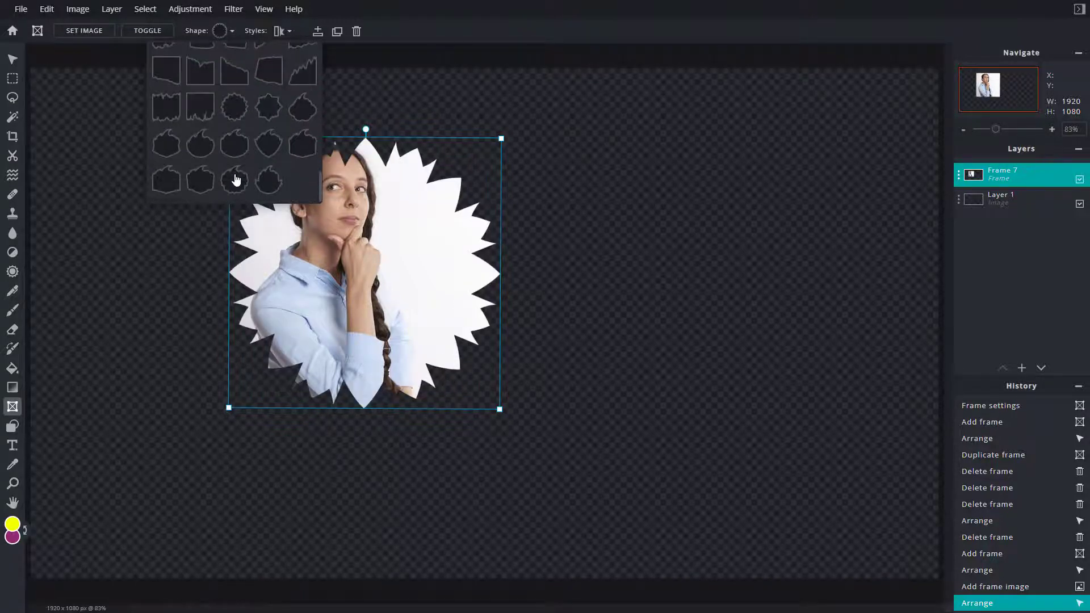
{"action": "left_click", "coordinate": [235, 180]}
{"action": "left_click", "coordinate": [263, 188]}
{"action": "scroll", "coordinate": [263, 182], "scroll_direction": "up", "scroll_amount": 5}
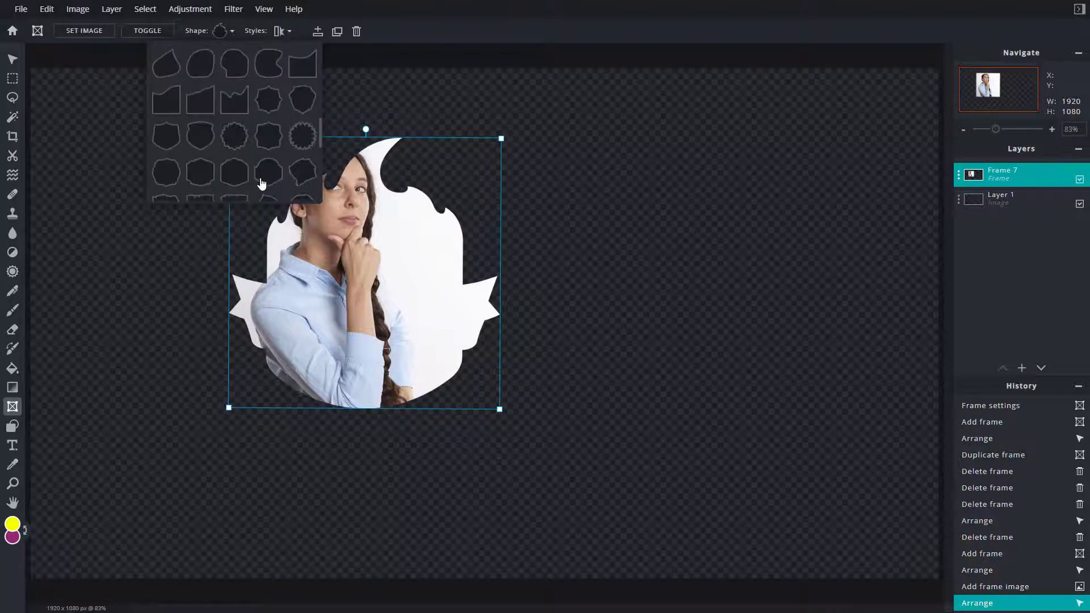
{"action": "left_click", "coordinate": [261, 103]}
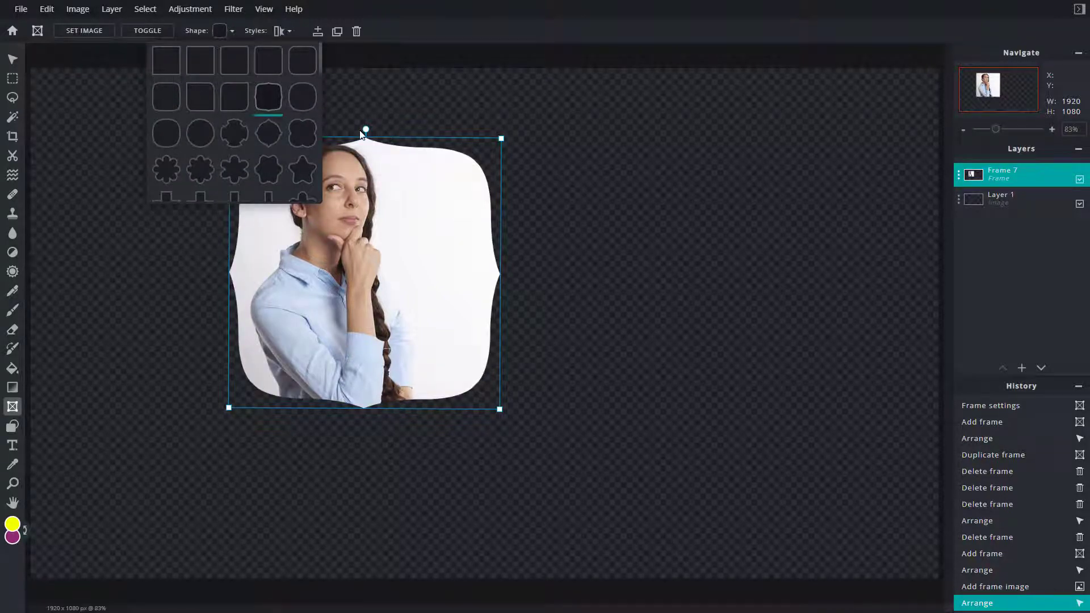
{"action": "left_click", "coordinate": [397, 210]}
- Shift the woman's photo right to re-centre it inside the bracket frame
{"action": "left_click", "coordinate": [84, 31]}
{"action": "left_click", "coordinate": [587, 312]}
{"action": "left_click", "coordinate": [135, 31]}
{"action": "mouse_move", "coordinate": [385, 230]}
{"action": "left_mouse_down"}
{"action": "mouse_move", "coordinate": [401, 238]}
{"action": "mouse_move", "coordinate": [391, 237]}
{"action": "left_mouse_up"}
{"action": "left_click", "coordinate": [637, 203]}
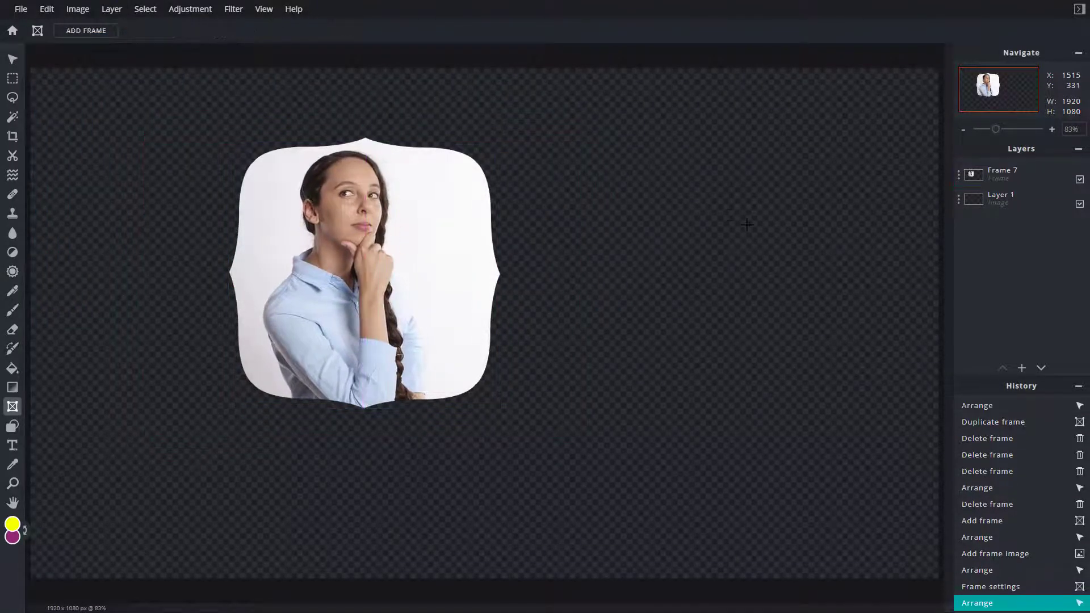
{"action": "left_click", "coordinate": [328, 170]}
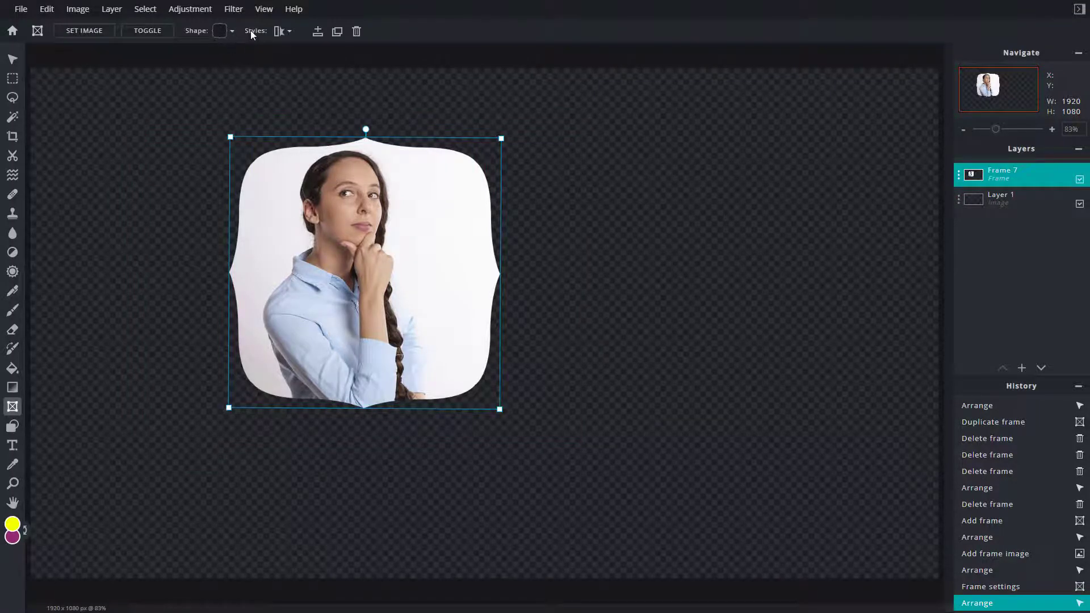
- Turn on the portrait frame's outline in Styles, initially coloured yellow
{"action": "left_click", "coordinate": [289, 32]}
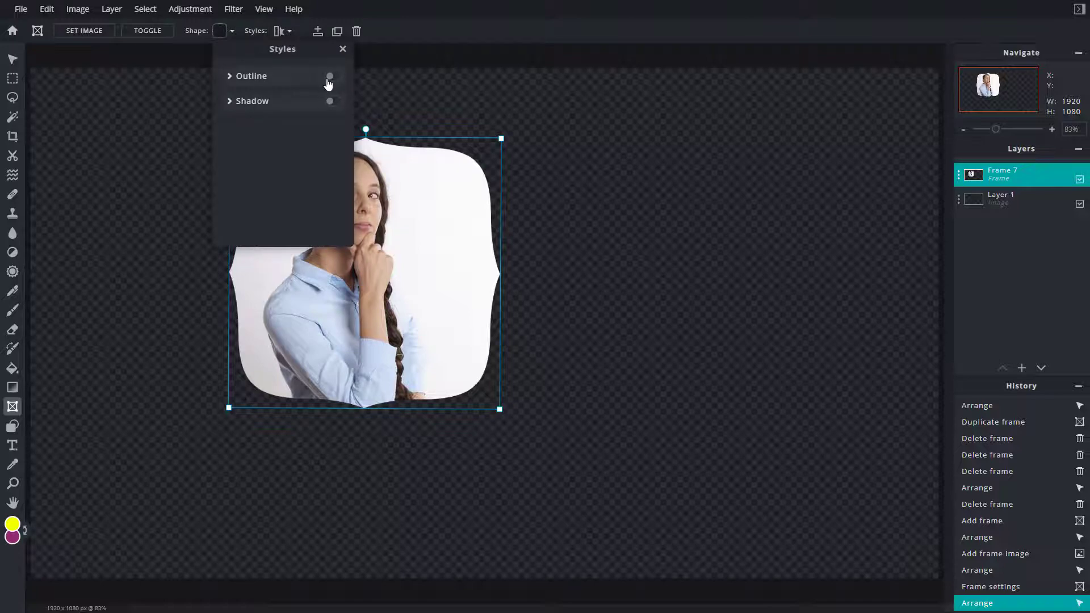
{"action": "left_click", "coordinate": [289, 32]}
{"action": "left_click", "coordinate": [335, 76]}
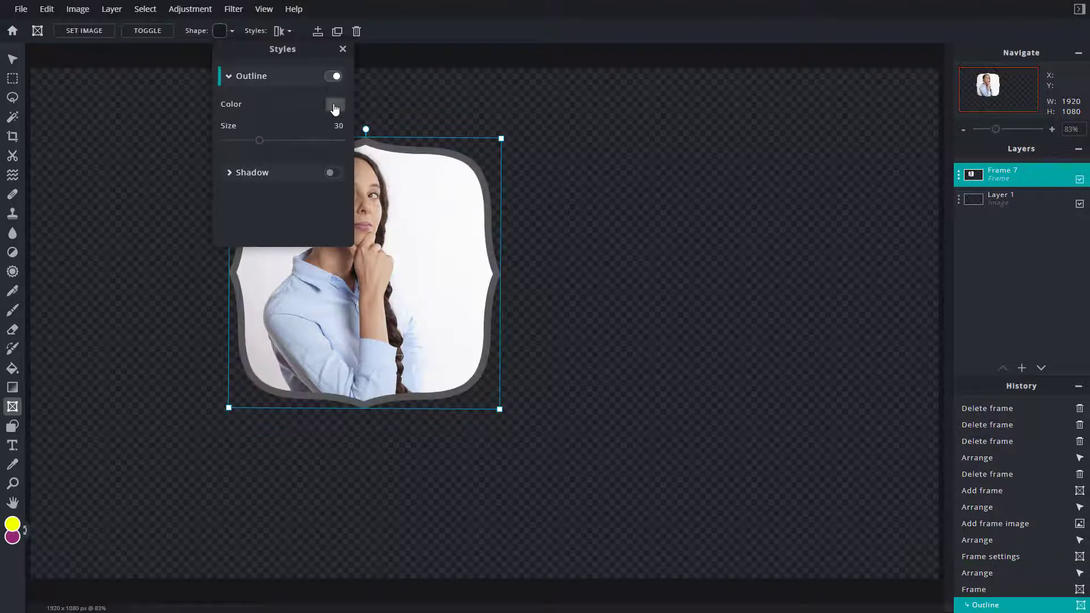
{"action": "left_click", "coordinate": [334, 105]}
{"action": "left_click_drag", "start_coordinate": [415, 364], "coordinate": [511, 249]}
{"action": "left_click", "coordinate": [426, 400]}
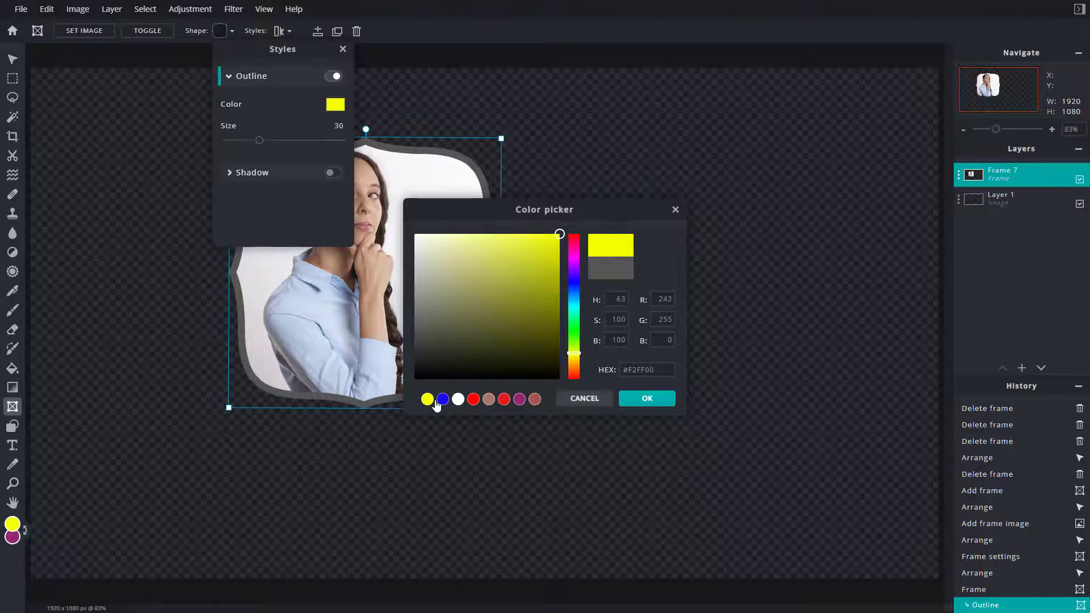
{"action": "left_click", "coordinate": [656, 402]}
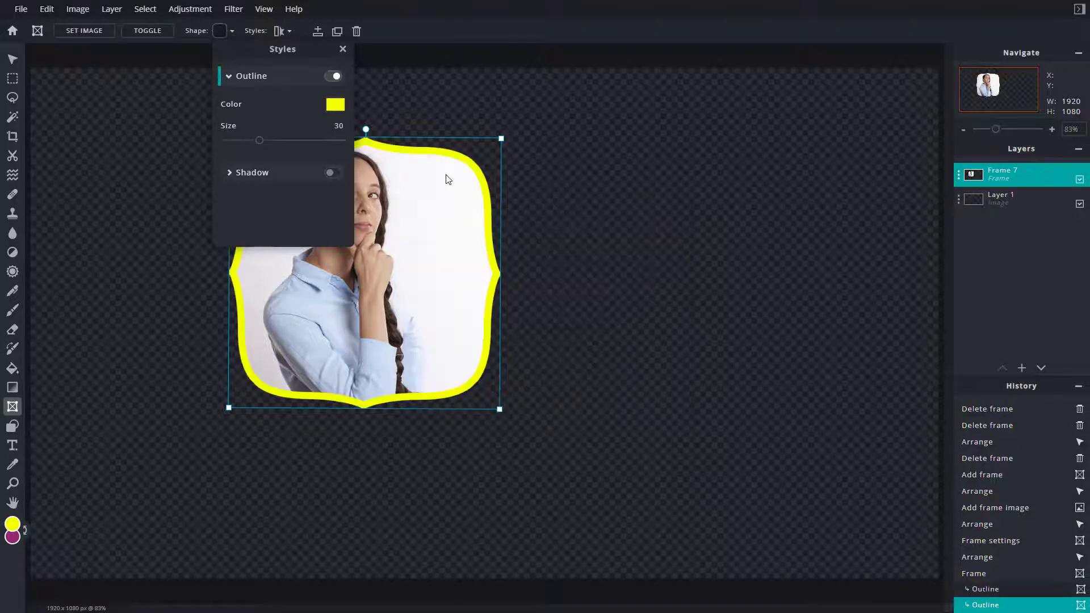
- Change the outline to dark navy blue at size 39 and add a drop shadow
{"action": "left_click", "coordinate": [336, 106]}
{"action": "left_click", "coordinate": [443, 399]}
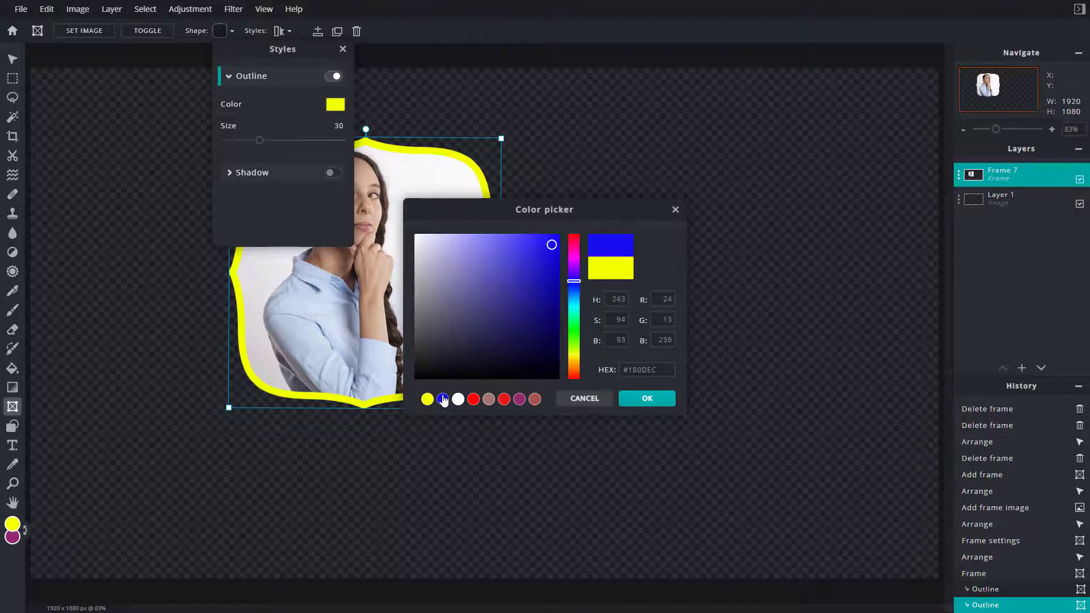
{"action": "mouse_move", "coordinate": [576, 297]}
{"action": "left_mouse_down"}
{"action": "mouse_move", "coordinate": [574, 278]}
{"action": "mouse_move", "coordinate": [522, 313]}
{"action": "left_mouse_up"}
{"action": "left_click", "coordinate": [648, 399]}
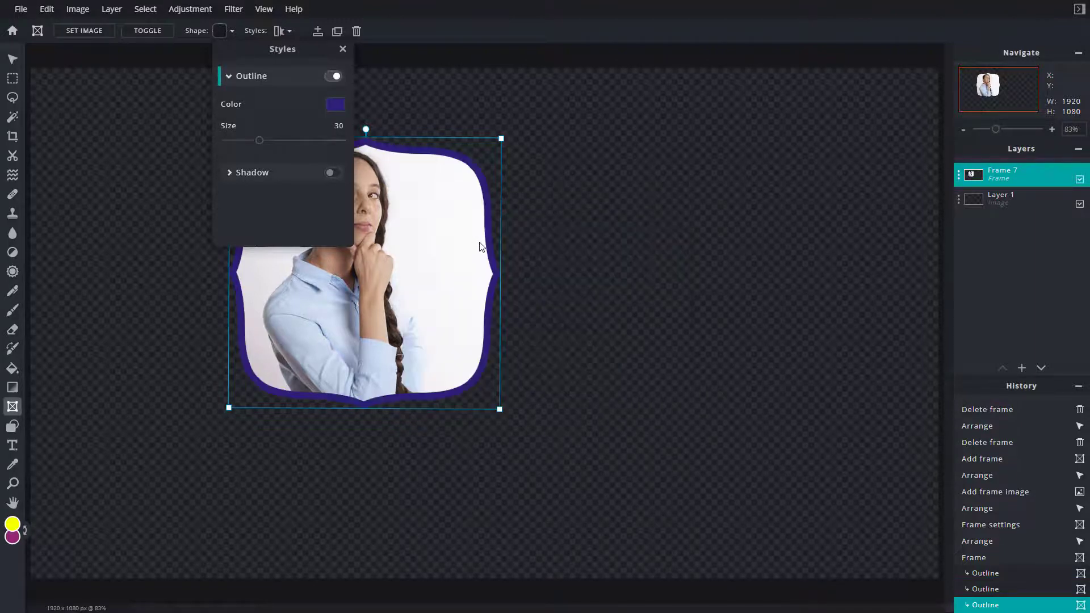
{"action": "mouse_move", "coordinate": [259, 142]}
{"action": "left_mouse_down"}
{"action": "mouse_move", "coordinate": [305, 142]}
{"action": "mouse_move", "coordinate": [272, 147]}
{"action": "left_mouse_up"}
{"action": "left_click", "coordinate": [331, 173]}
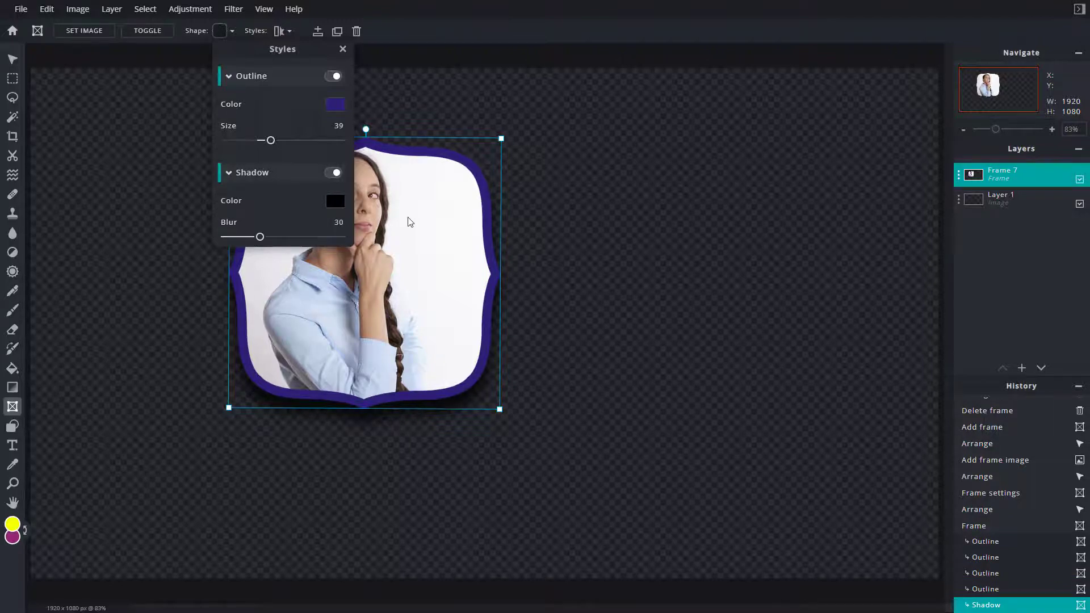
- Set the woman's frame shadow colour to dark red #43080C
{"action": "left_click", "coordinate": [335, 202]}
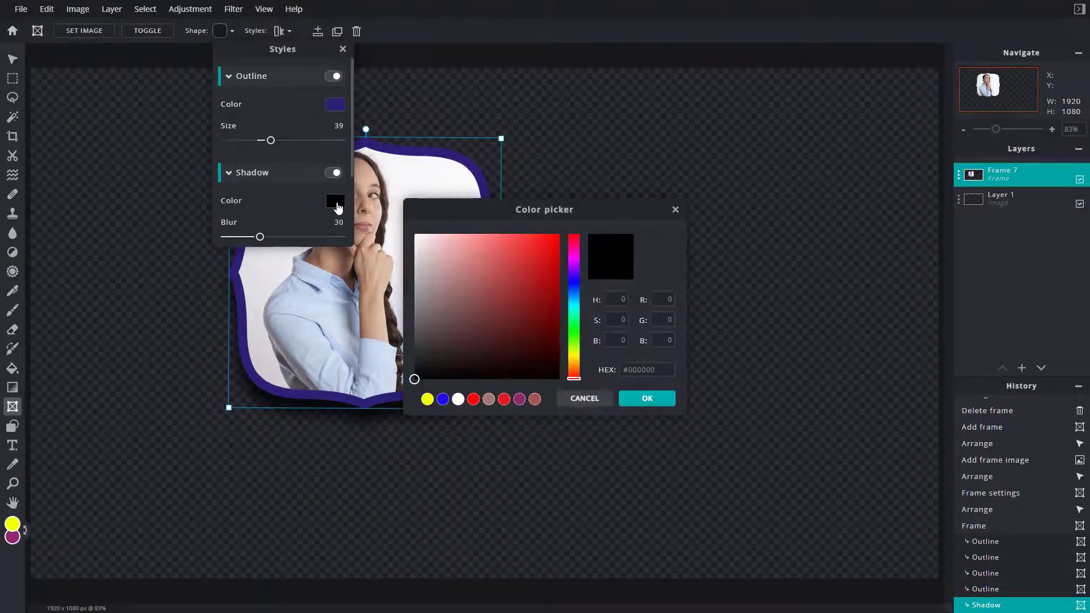
{"action": "left_click", "coordinate": [532, 251]}
{"action": "left_click", "coordinate": [532, 270]}
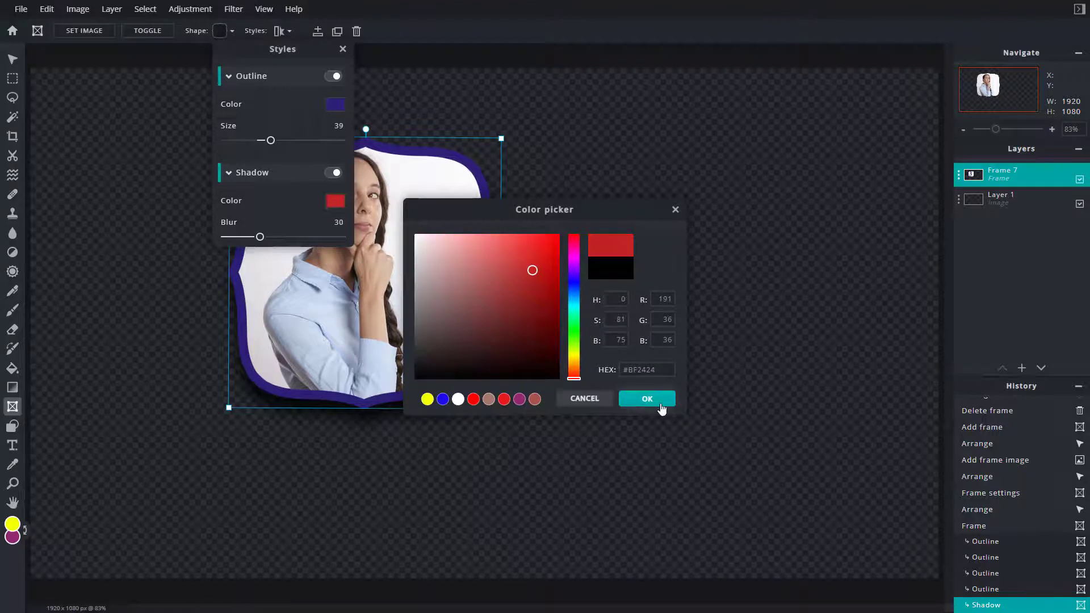
{"action": "left_click", "coordinate": [648, 398]}
{"action": "left_click", "coordinate": [335, 202]}
{"action": "left_click_drag", "start_coordinate": [416, 255], "coordinate": [559, 379]}
{"action": "left_click_drag", "start_coordinate": [571, 299], "coordinate": [573, 235]}
{"action": "left_click", "coordinate": [535, 343]}
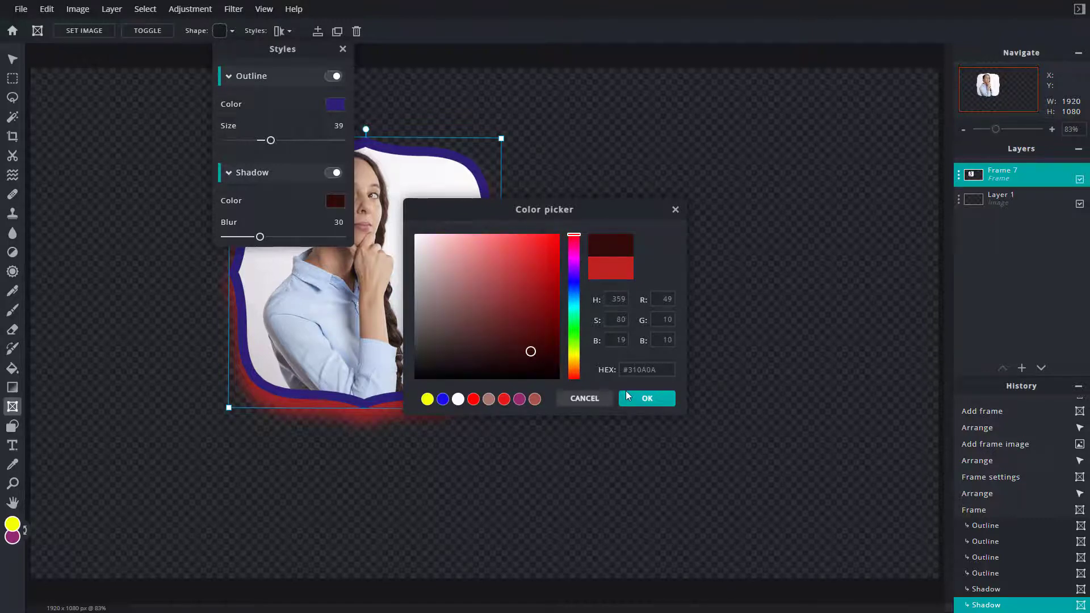
{"action": "left_click", "coordinate": [647, 398]}
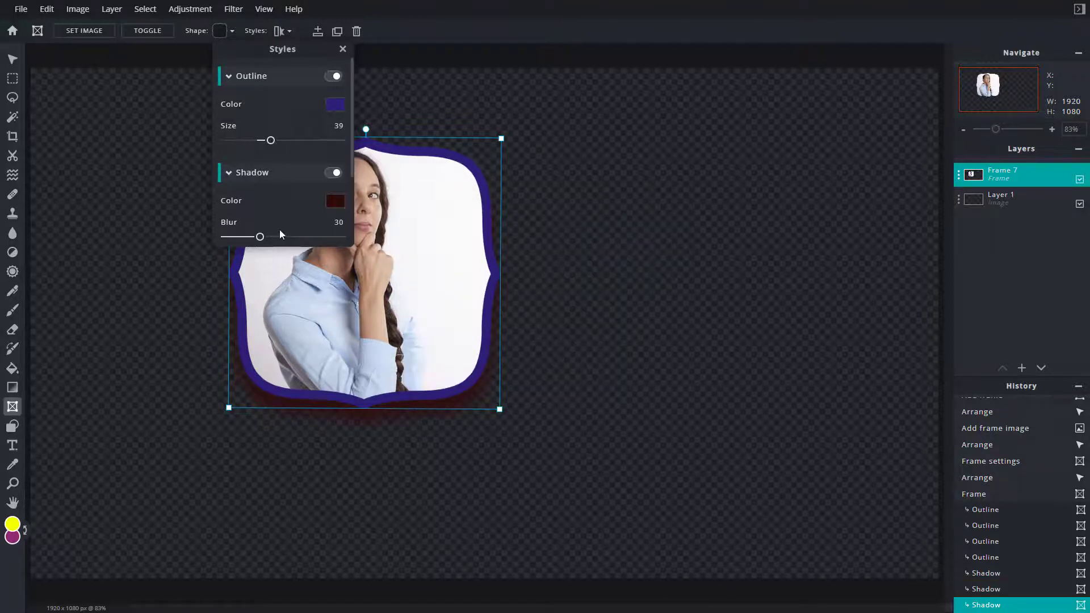
- Set shadow blur to 0 and outline size to 42, then close Styles
{"action": "left_click_drag", "start_coordinate": [263, 239], "coordinate": [219, 229]}
{"action": "left_click_drag", "start_coordinate": [269, 145], "coordinate": [275, 150]}
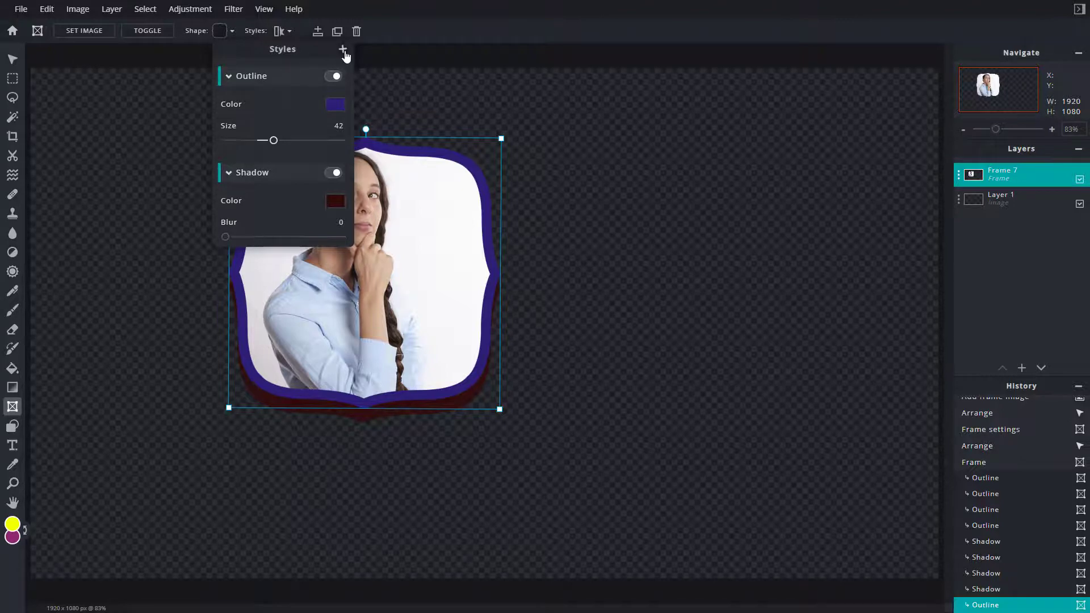
{"action": "left_click", "coordinate": [343, 49]}
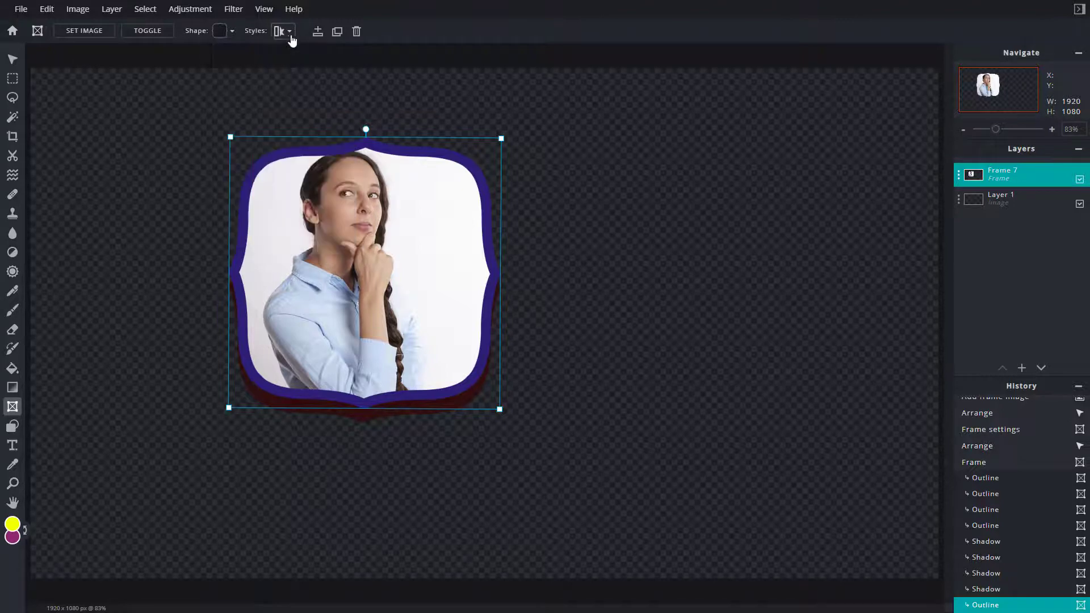
- Add a new frame on the right and load the man's portrait into it
{"action": "left_click", "coordinate": [319, 36]}
{"action": "left_click_drag", "start_coordinate": [458, 268], "coordinate": [747, 262]}
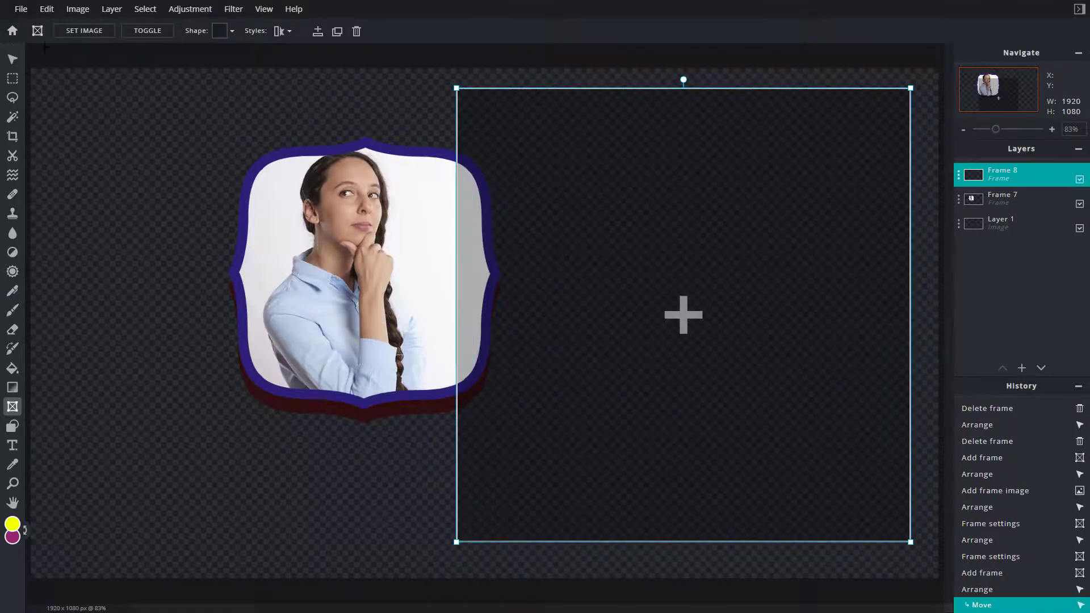
{"action": "left_click", "coordinate": [80, 31]}
{"action": "left_click", "coordinate": [137, 115]}
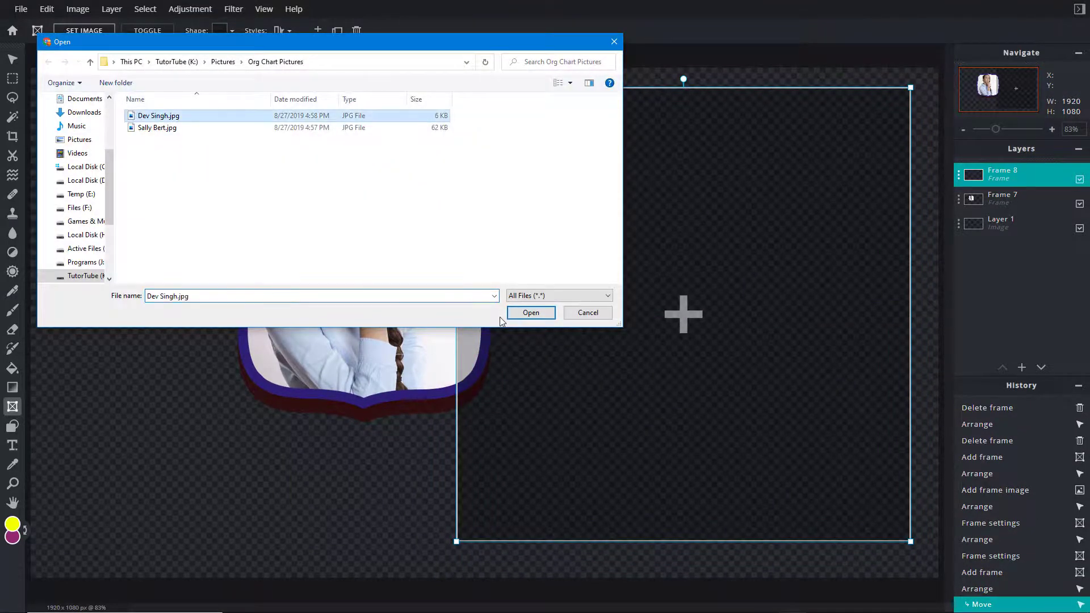
{"action": "left_click", "coordinate": [525, 312]}
- Resize the man's frame to a small square and reposition his photo inside it
{"action": "left_click", "coordinate": [737, 244]}
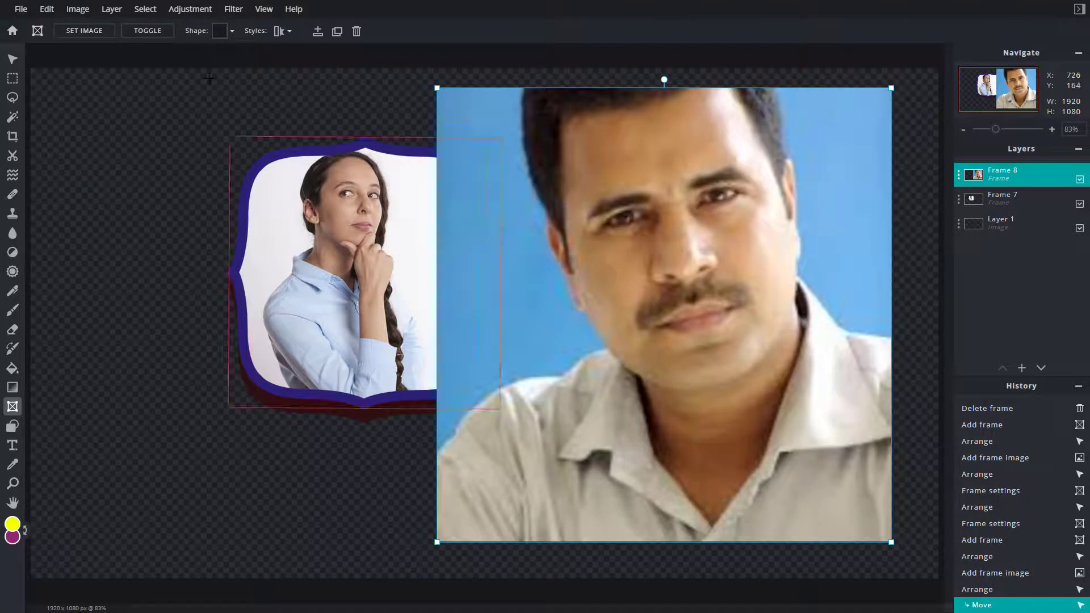
{"action": "left_click_drag", "start_coordinate": [438, 87], "coordinate": [662, 310]}
{"action": "left_click_drag", "start_coordinate": [815, 474], "coordinate": [733, 336]}
{"action": "left_click", "coordinate": [149, 31]}
{"action": "left_click_drag", "start_coordinate": [652, 176], "coordinate": [672, 234]}
{"action": "left_click", "coordinate": [893, 197]}
{"action": "left_click", "coordinate": [782, 249]}
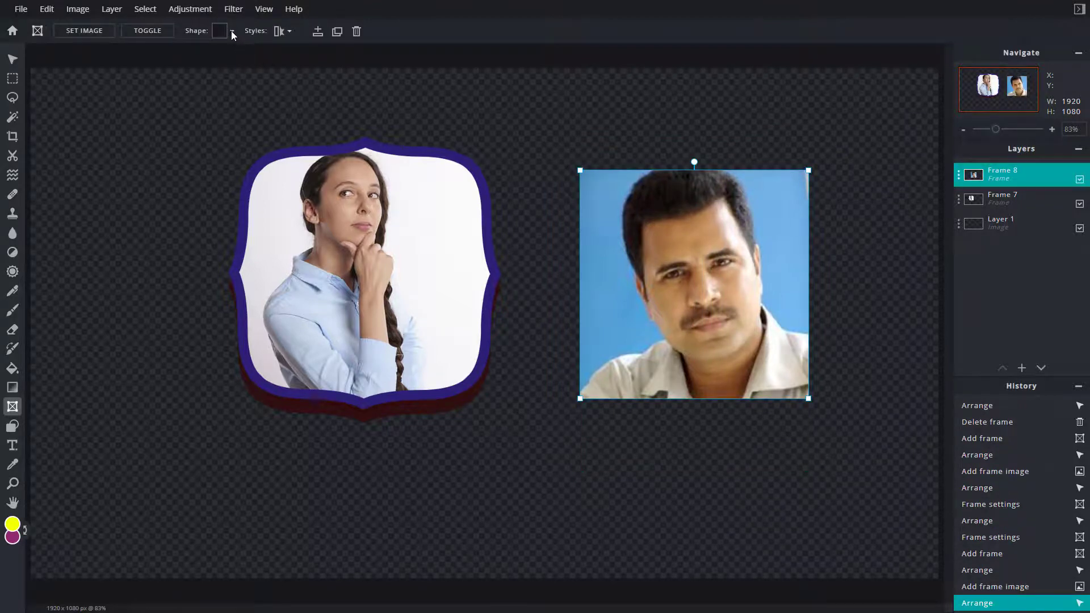
- Give the man's frame a torn-edge shape after trying cog and teardrop shapes
{"action": "left_click", "coordinate": [217, 35]}
{"action": "left_click", "coordinate": [243, 132]}
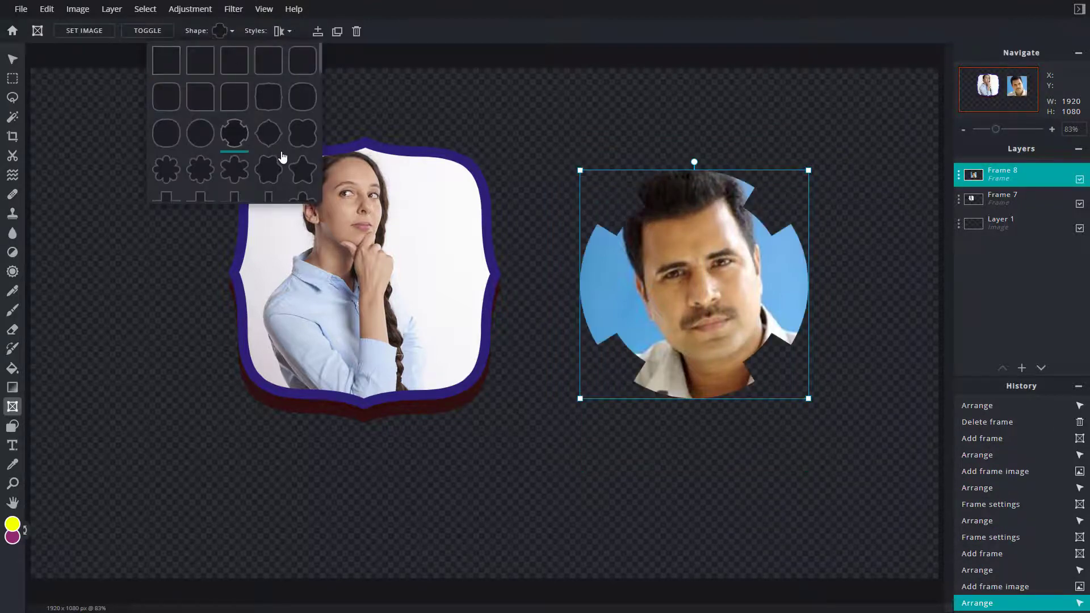
{"action": "scroll", "coordinate": [295, 151], "scroll_direction": "down", "scroll_amount": 3}
{"action": "left_click", "coordinate": [304, 150]}
{"action": "scroll", "coordinate": [305, 152], "scroll_direction": "down", "scroll_amount": 3}
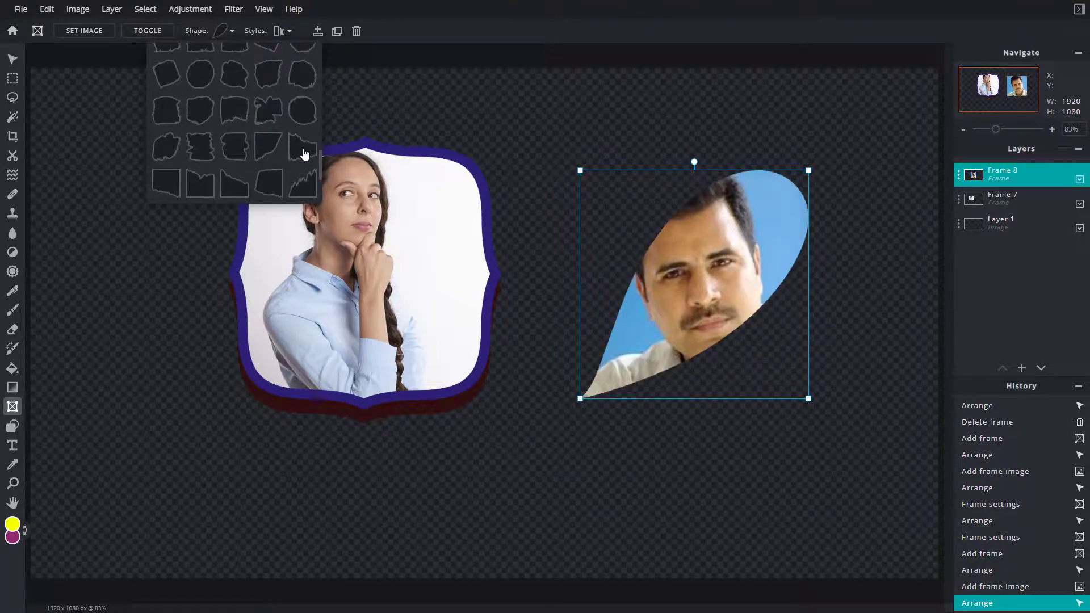
{"action": "left_click", "coordinate": [304, 153]}
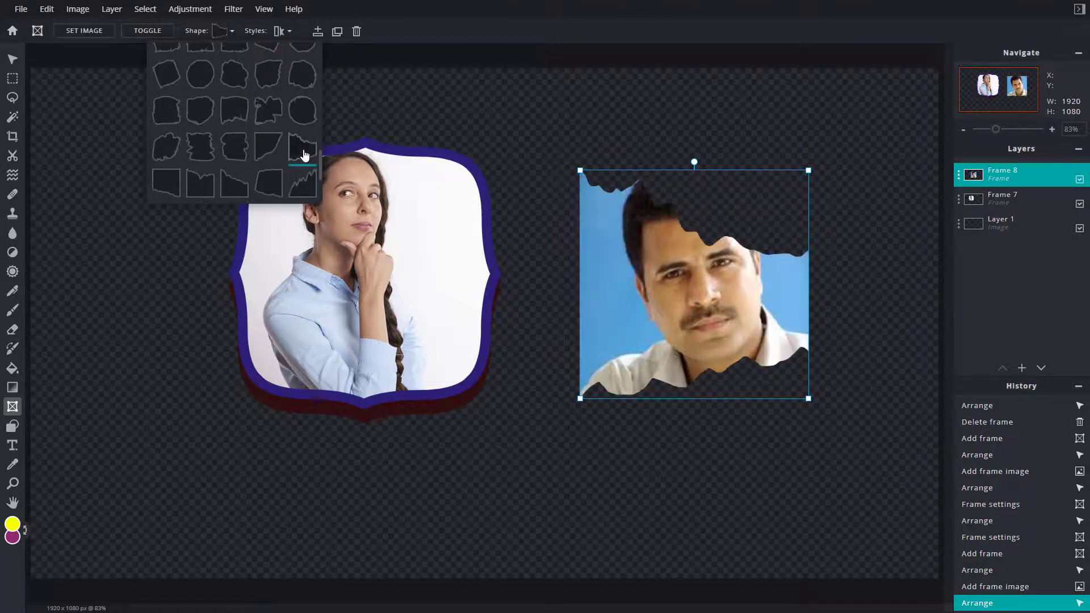
{"action": "left_click", "coordinate": [167, 117]}
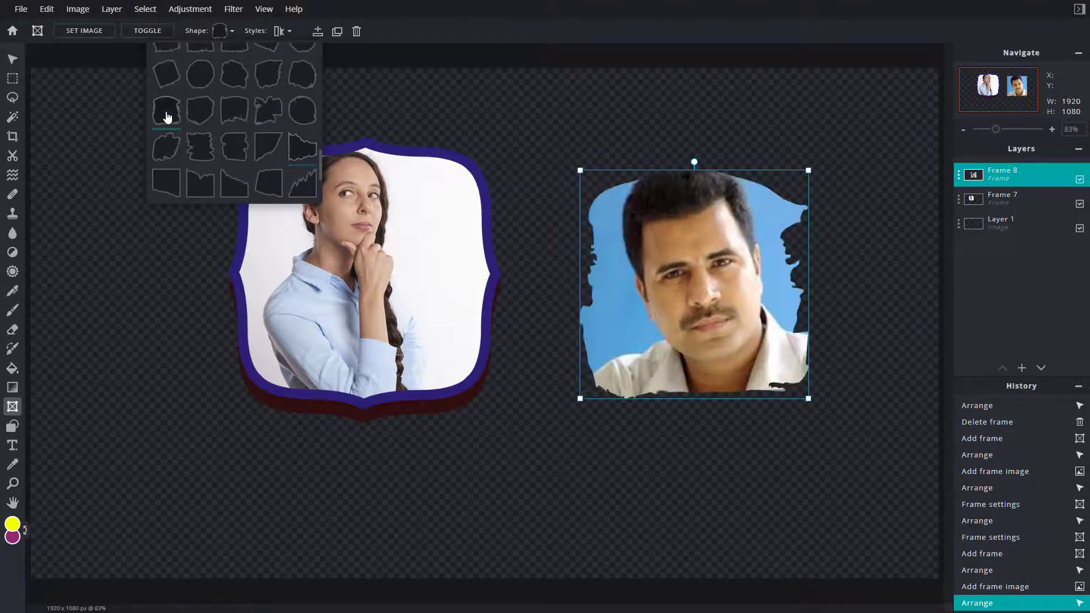
- Turn on a drop shadow and a red outline for the man's frame
{"action": "left_click", "coordinate": [278, 33]}
{"action": "left_click", "coordinate": [329, 102]}
{"action": "left_click", "coordinate": [333, 78]}
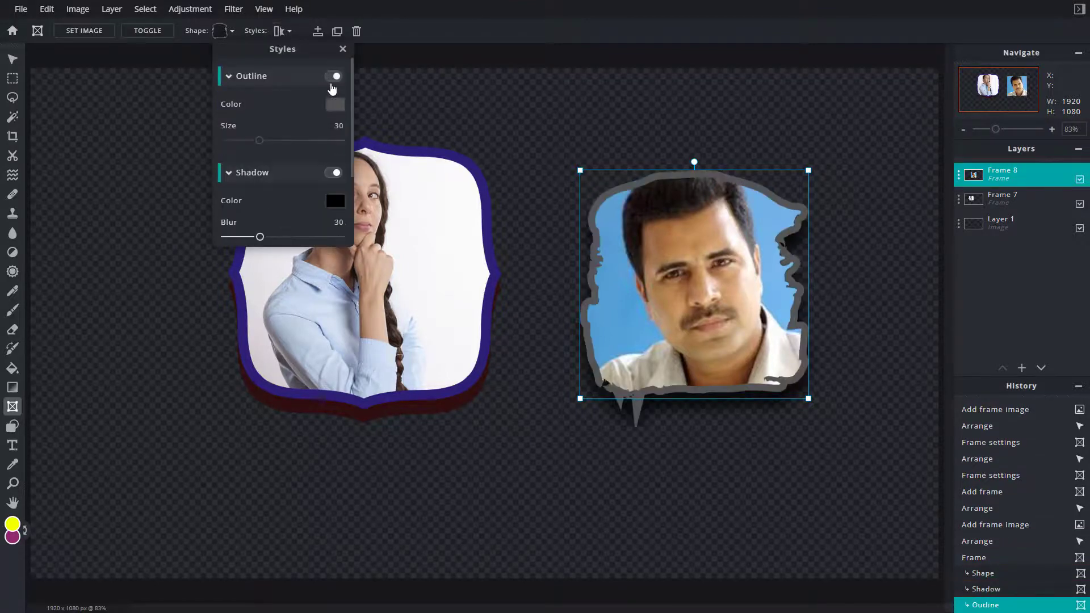
{"action": "left_click", "coordinate": [335, 104]}
{"action": "left_click", "coordinate": [504, 400]}
{"action": "left_click", "coordinate": [647, 399]}
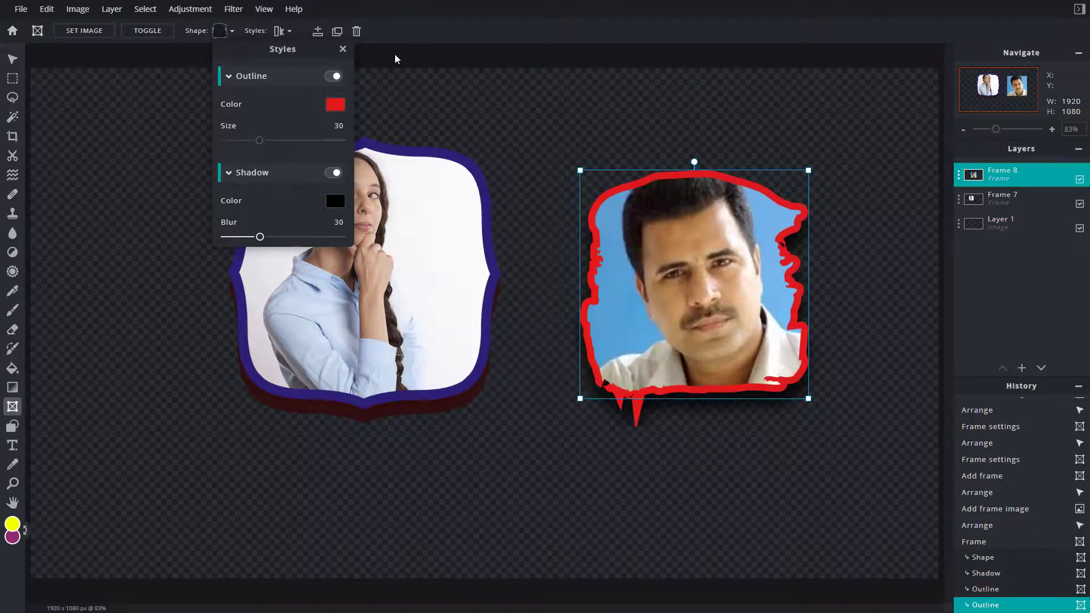
{"action": "left_click", "coordinate": [387, 30]}
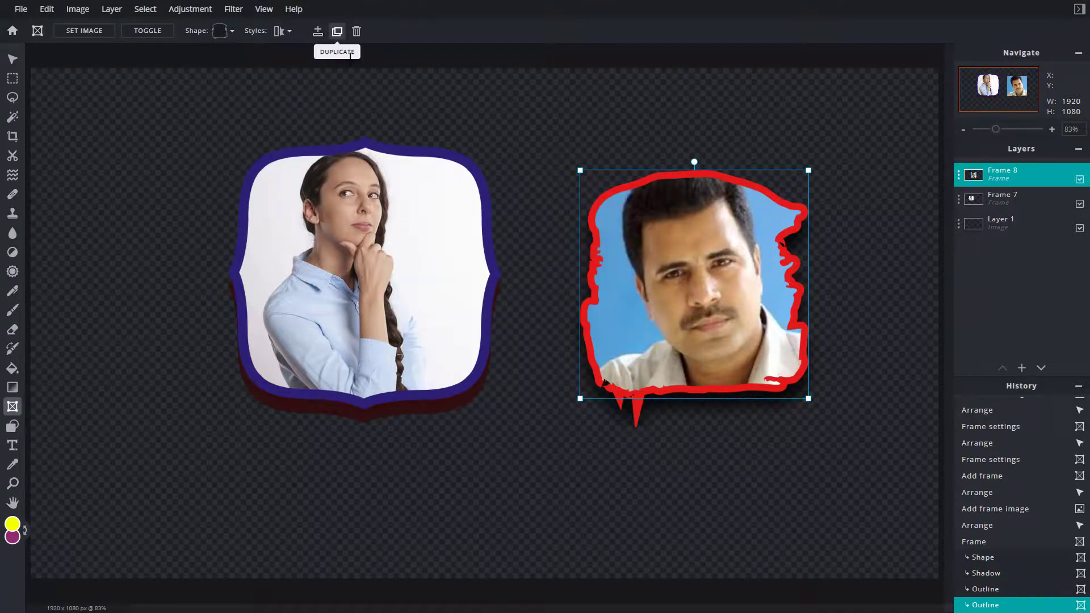
- Duplicate the man's frame, enlarge the copy, tilt it about 15° counter-clockwise, and place it lower left
{"action": "left_click", "coordinate": [367, 226]}
{"action": "left_click", "coordinate": [738, 276]}
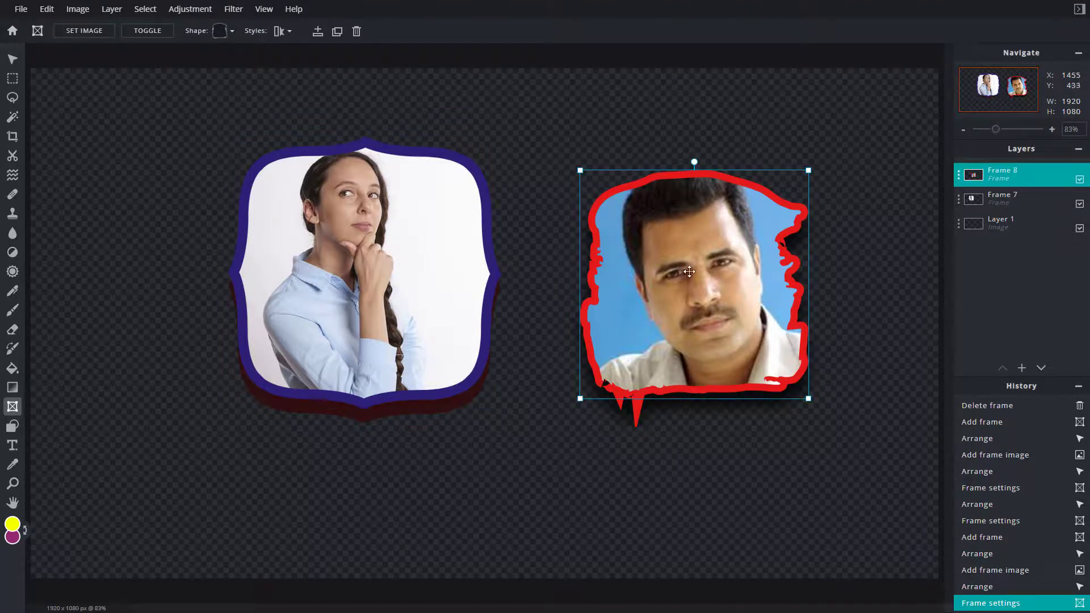
{"action": "left_click", "coordinate": [338, 31]}
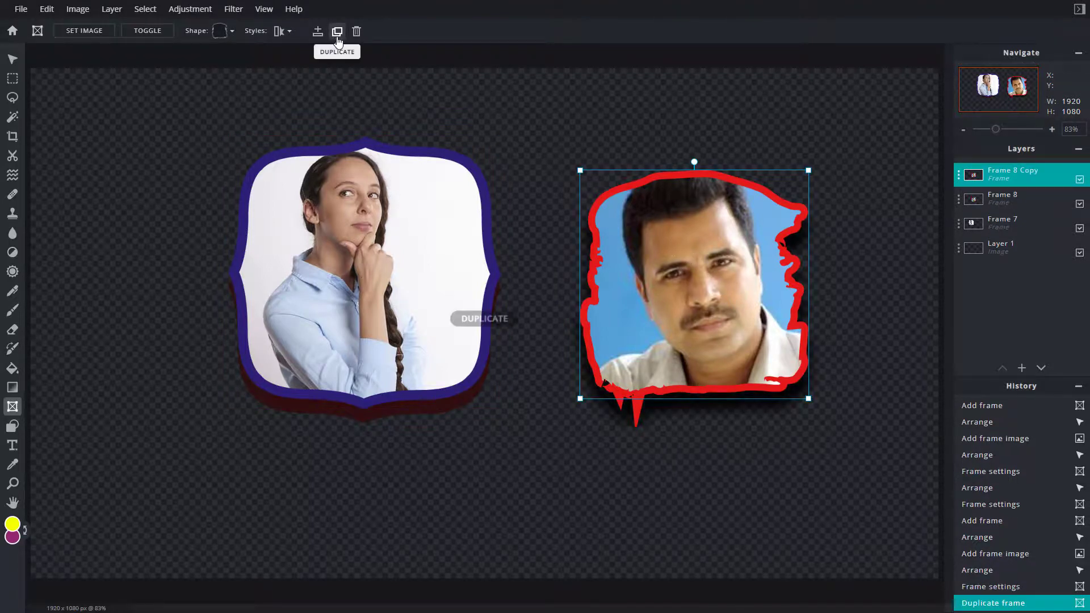
{"action": "left_click_drag", "start_coordinate": [737, 314], "coordinate": [259, 337]}
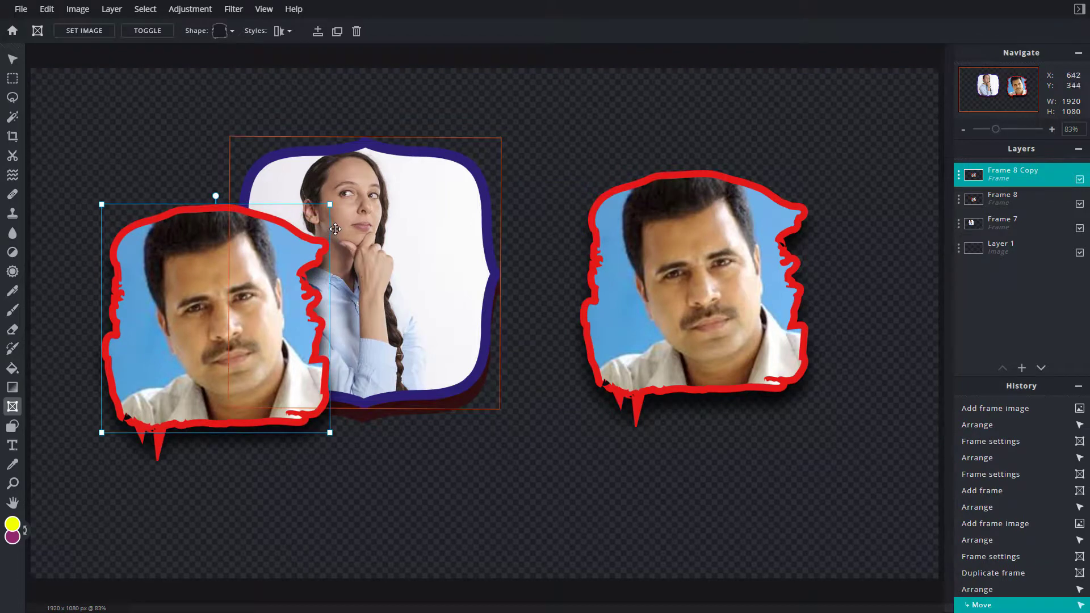
{"action": "left_click_drag", "start_coordinate": [333, 194], "coordinate": [341, 194]}
{"action": "left_click_drag", "start_coordinate": [222, 185], "coordinate": [193, 186]}
{"action": "left_click_drag", "start_coordinate": [343, 258], "coordinate": [300, 335]}
- Move the woman's frame up toward the top centre of the canvas
{"action": "left_click", "coordinate": [441, 227]}
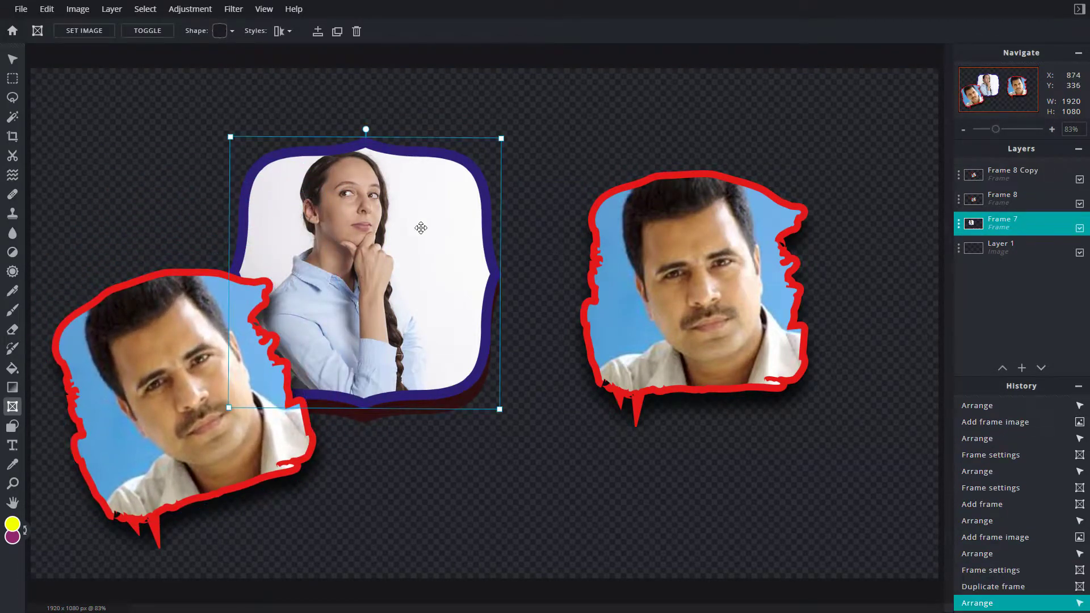
{"action": "left_click_drag", "start_coordinate": [441, 227], "coordinate": [506, 194]}
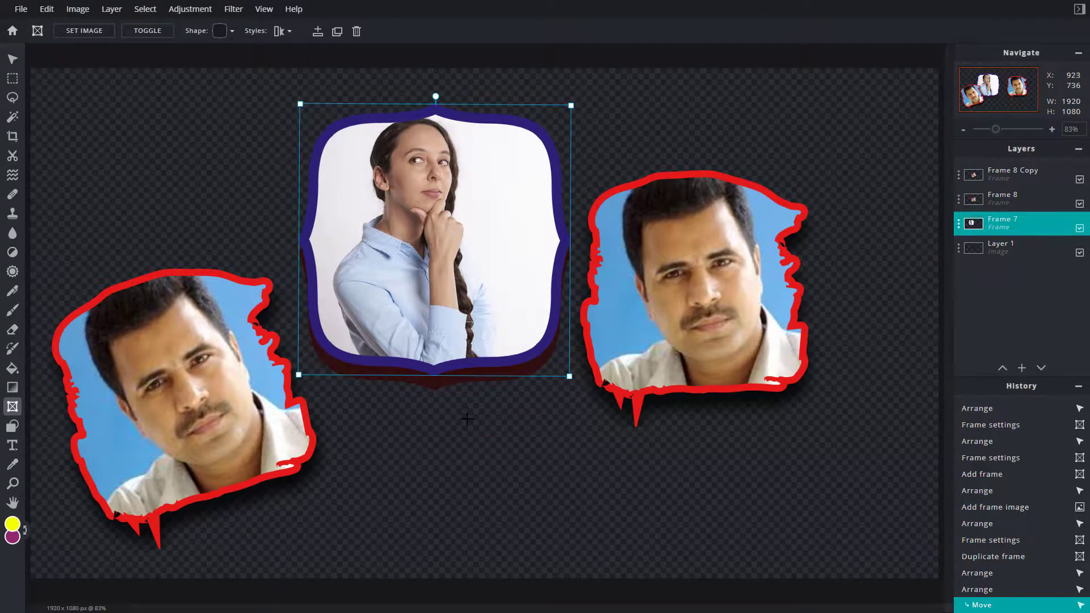
{"action": "left_click", "coordinate": [463, 448]}
{"action": "left_click_drag", "start_coordinate": [472, 255], "coordinate": [436, 271]}
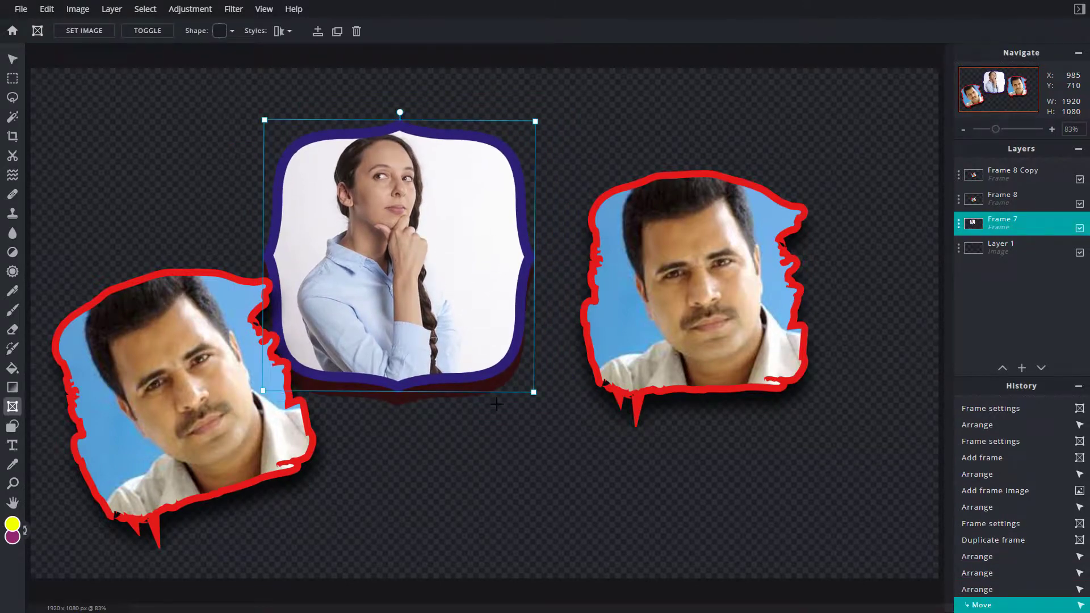